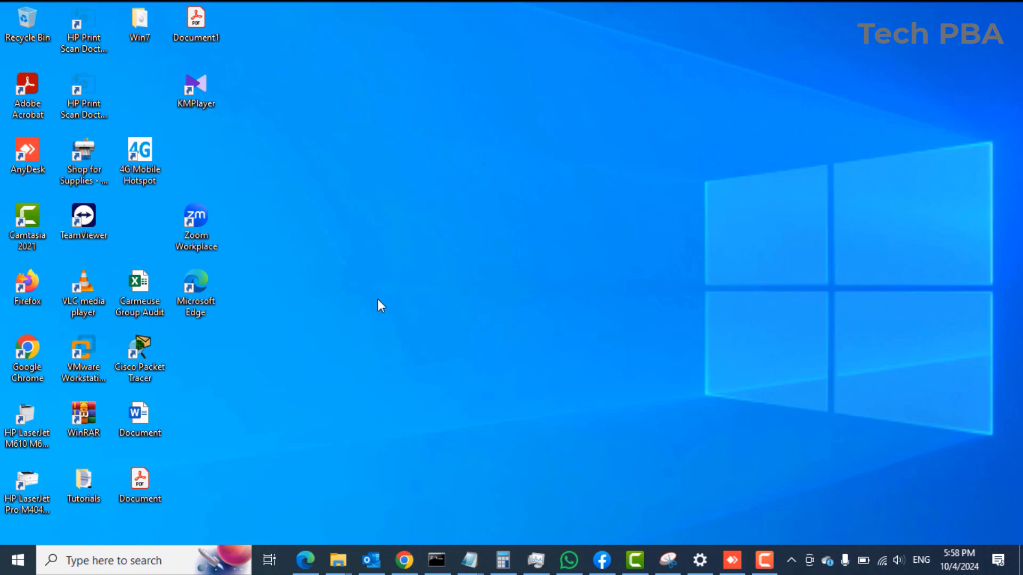
Go from Settings' System > Power & sleep to Additional power settings to show the Balanced plan
click(18, 564)
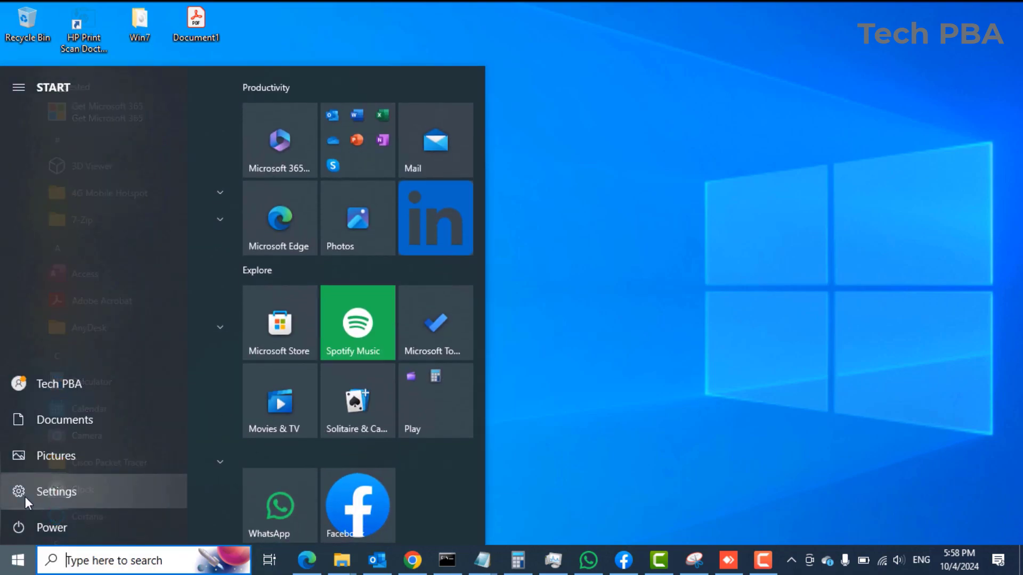
click(25, 496)
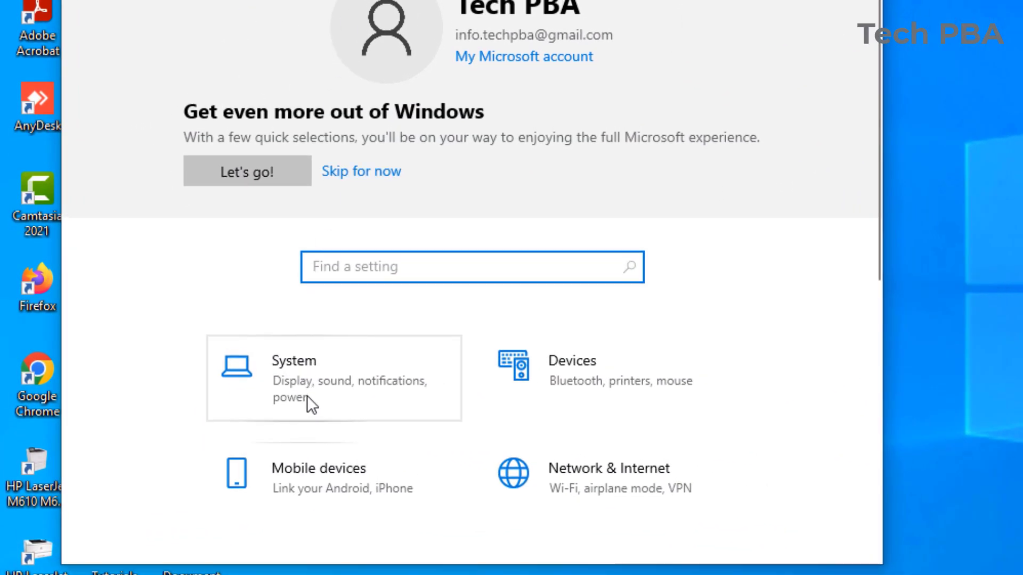
click(321, 386)
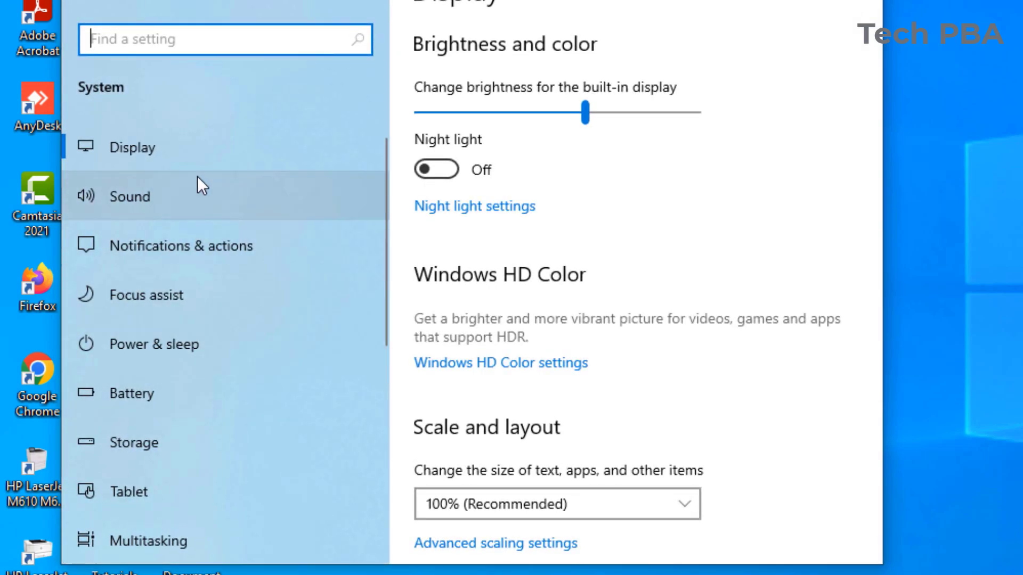
click(177, 345)
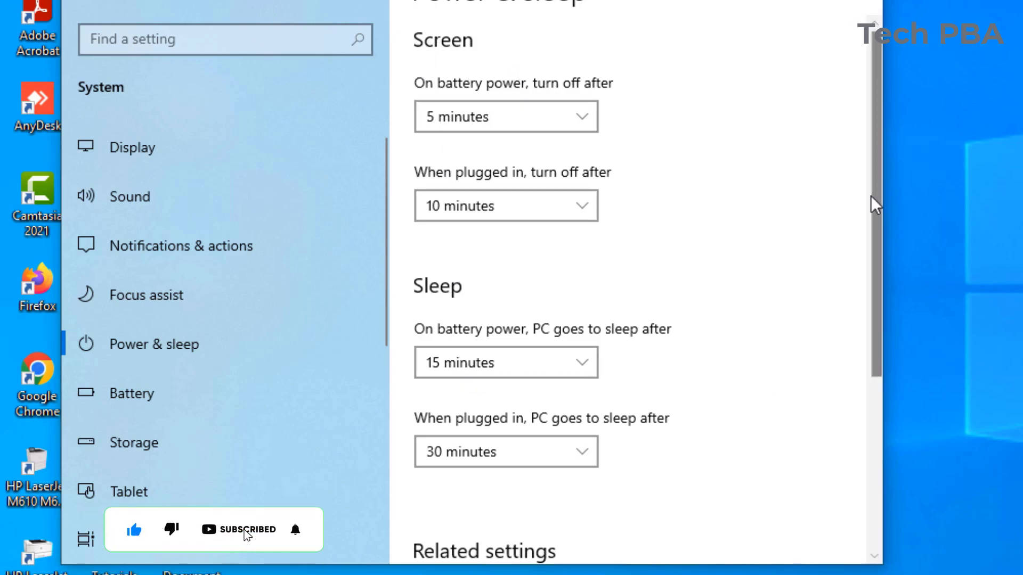
drag(872, 186, 859, 377)
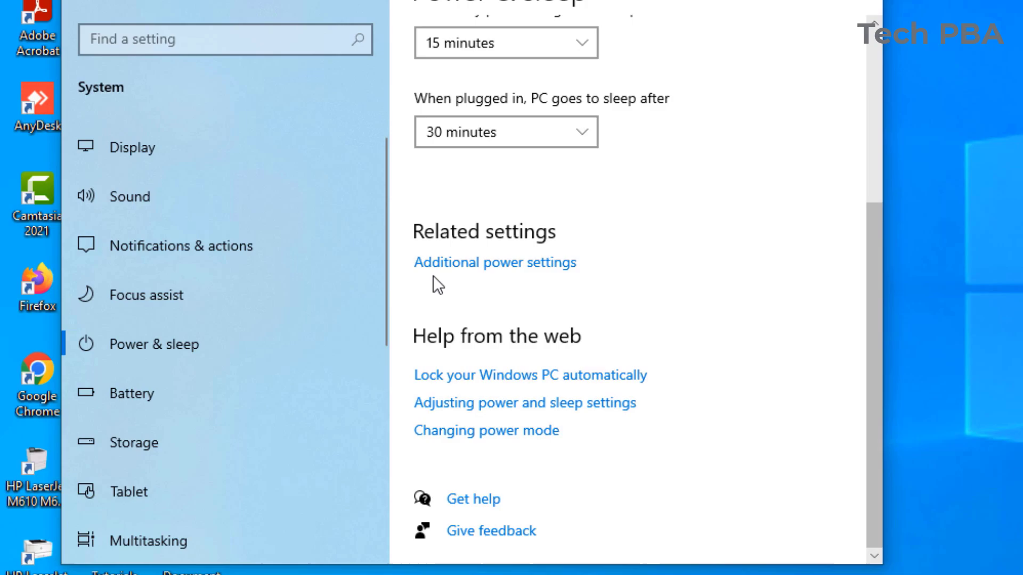
click(468, 266)
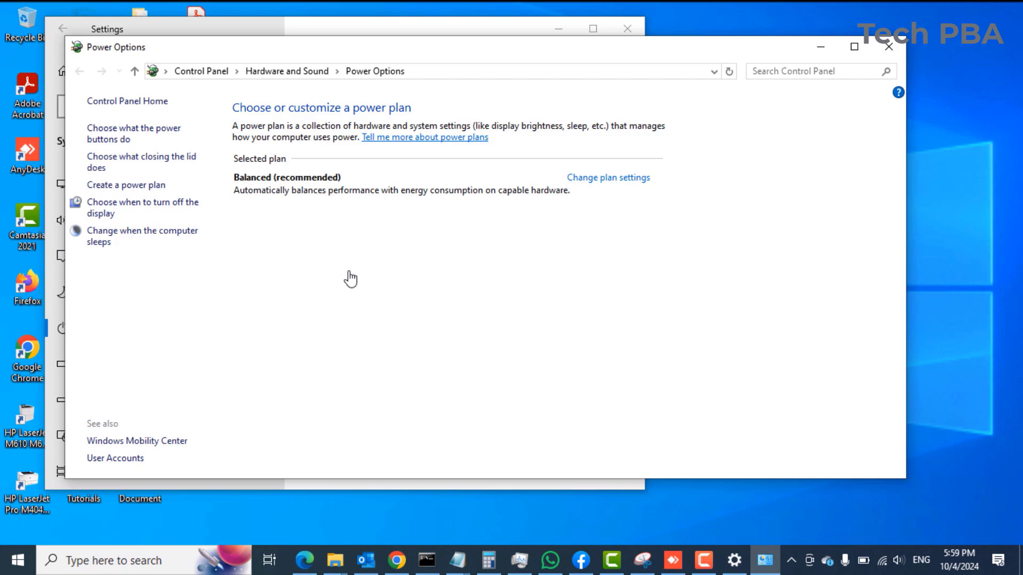
Nudge the Power Options window aside and open 'Choose what closing the lid does'
drag(441, 47, 428, 46)
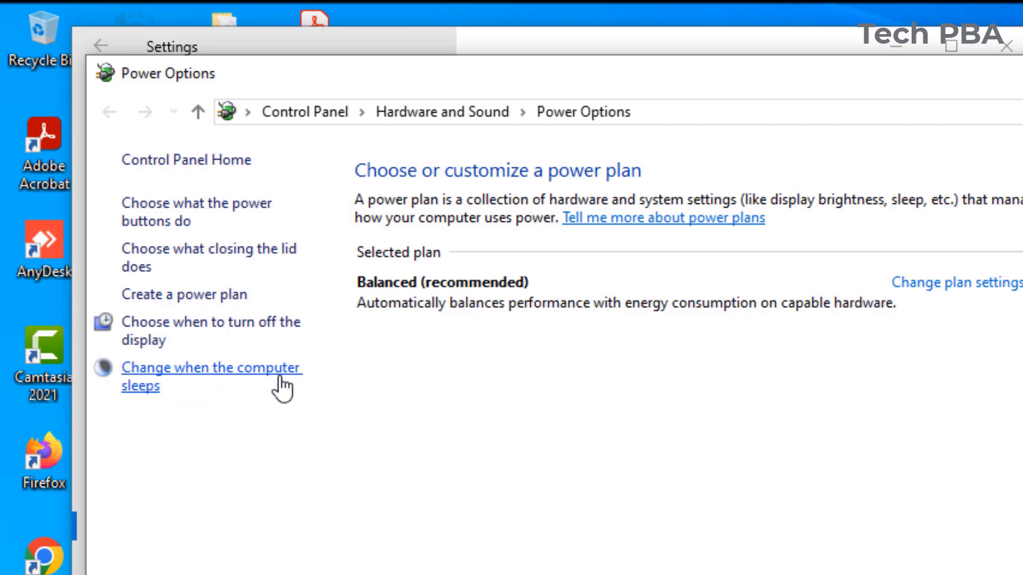
click(204, 254)
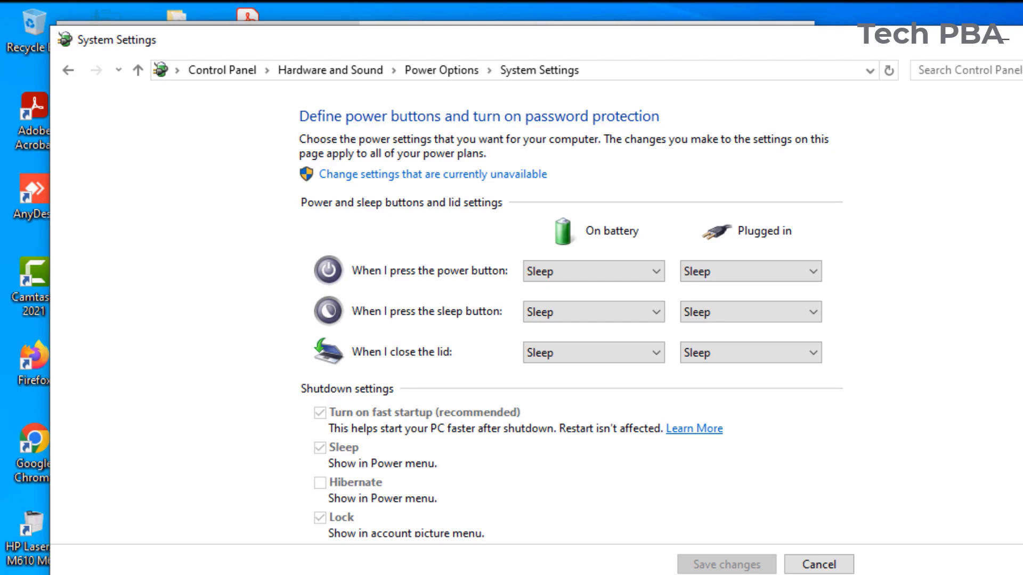
scroll(572, 316, down, 1)
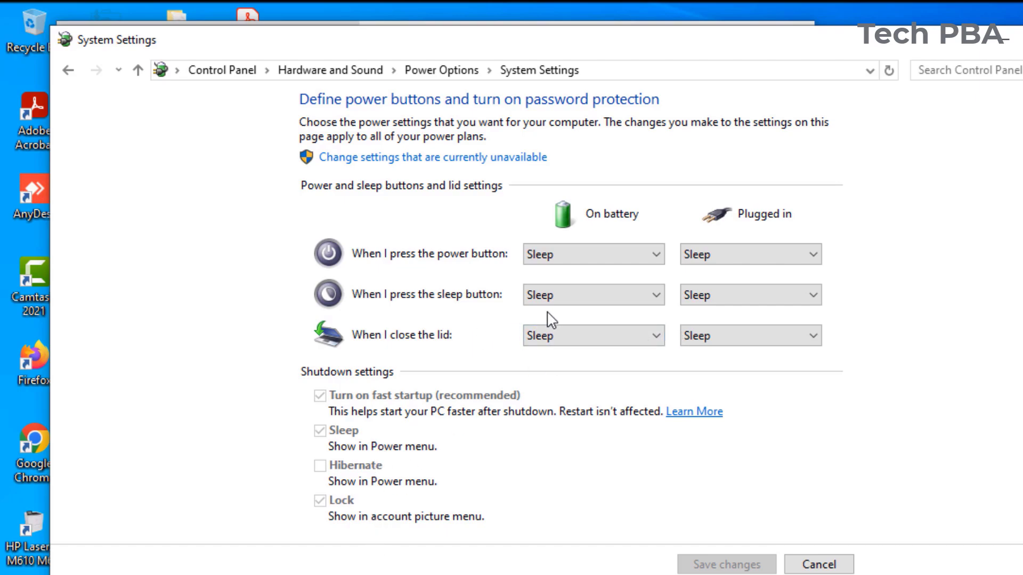
Set the lid-close action to Do nothing on battery and plugged in, then save
click(656, 340)
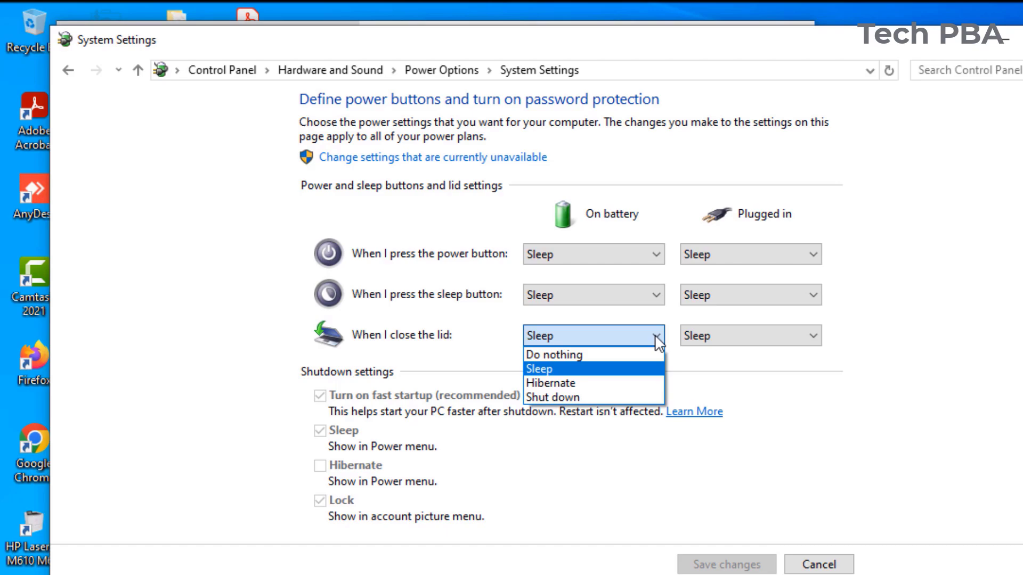
click(579, 357)
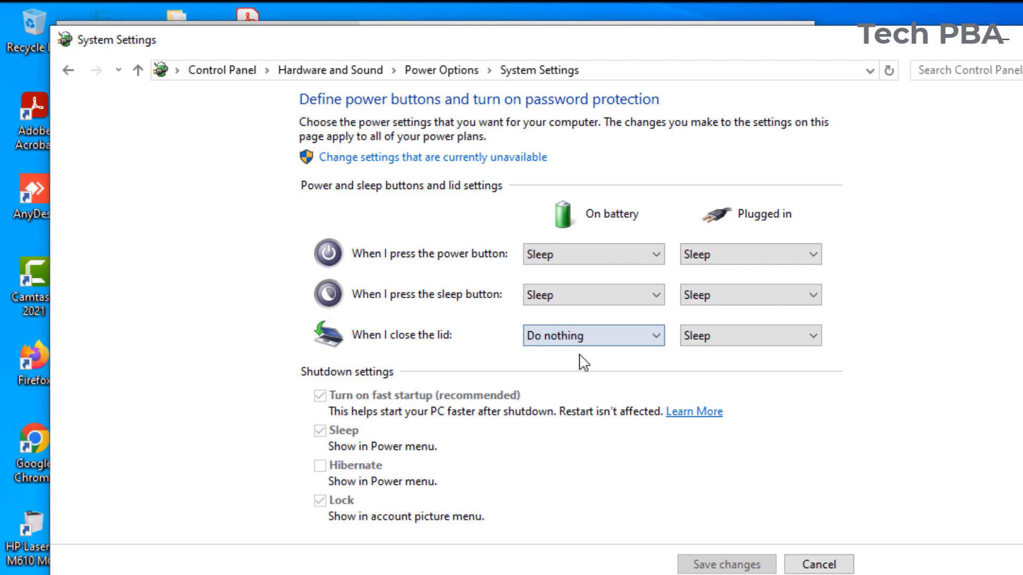
click(815, 342)
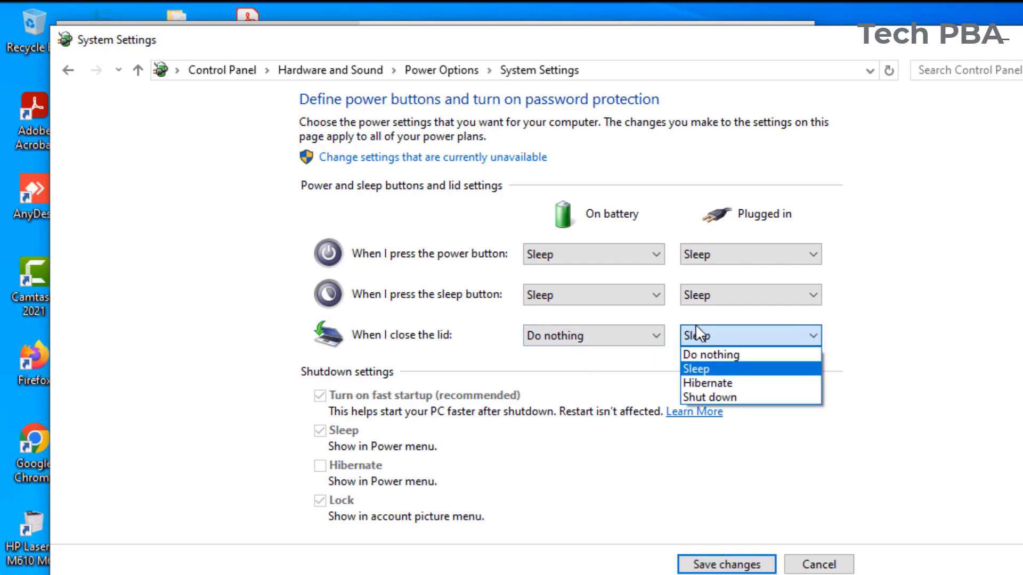
click(729, 355)
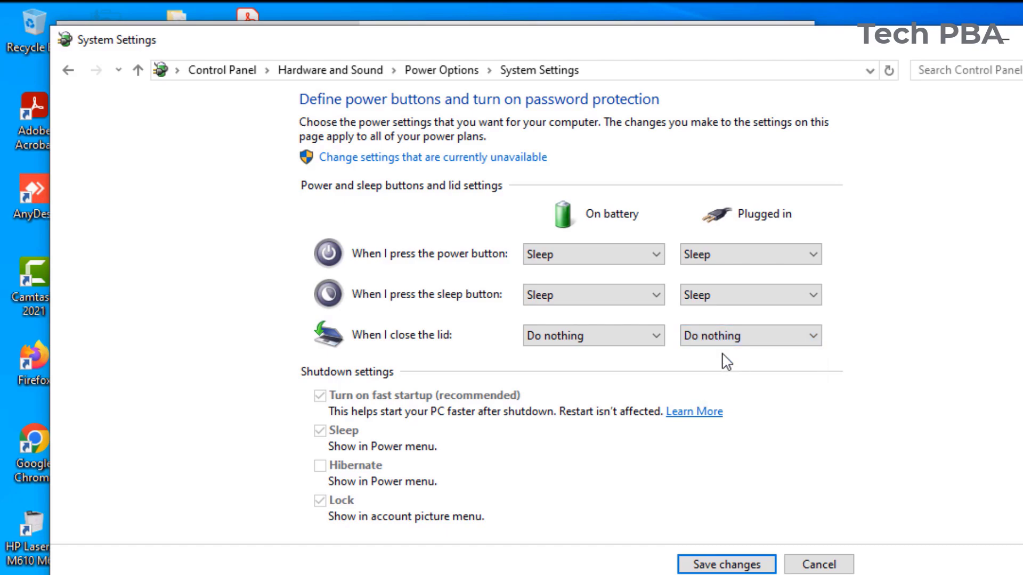
click(729, 564)
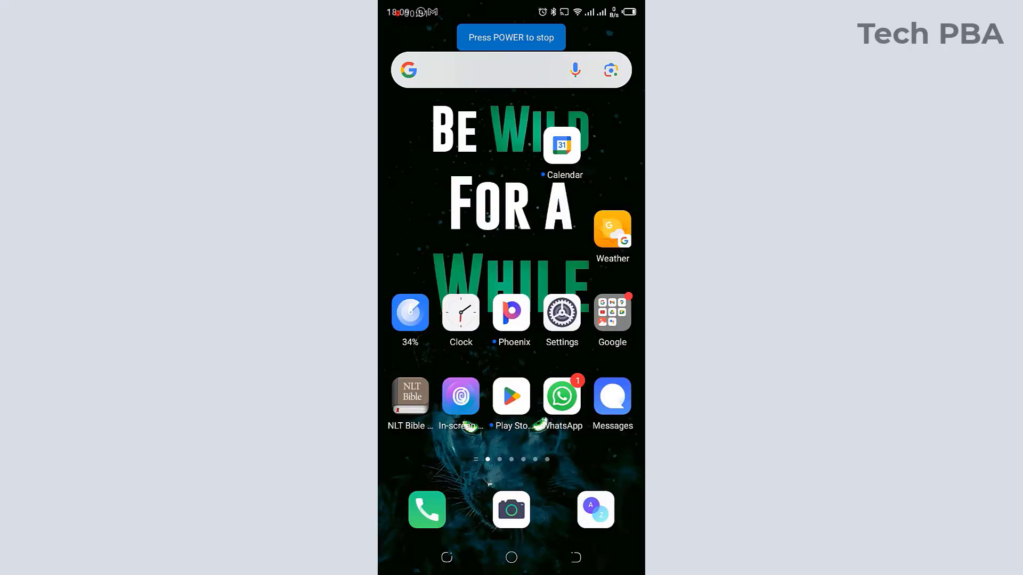
drag(511, 464, 512, 200)
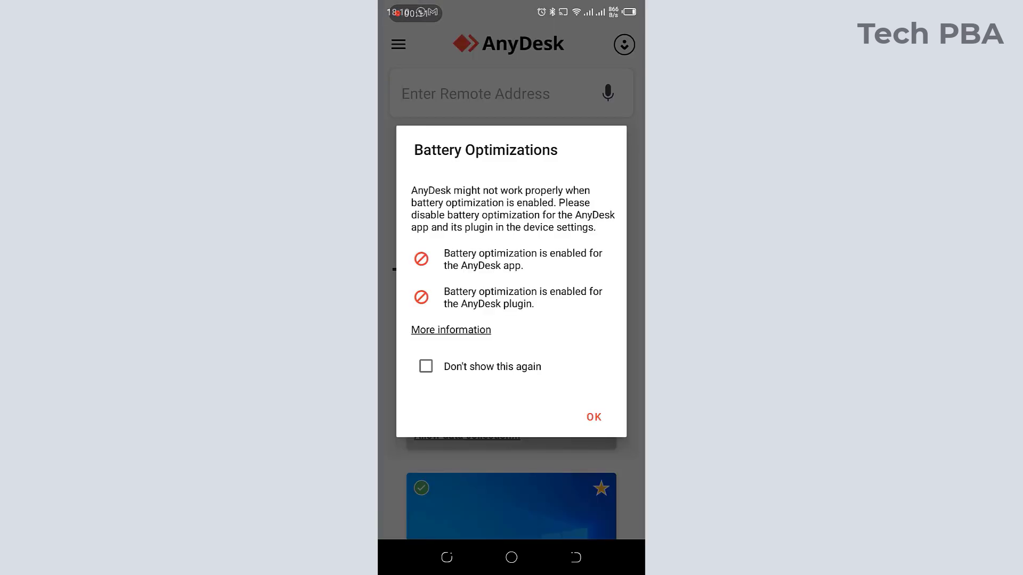
click(594, 416)
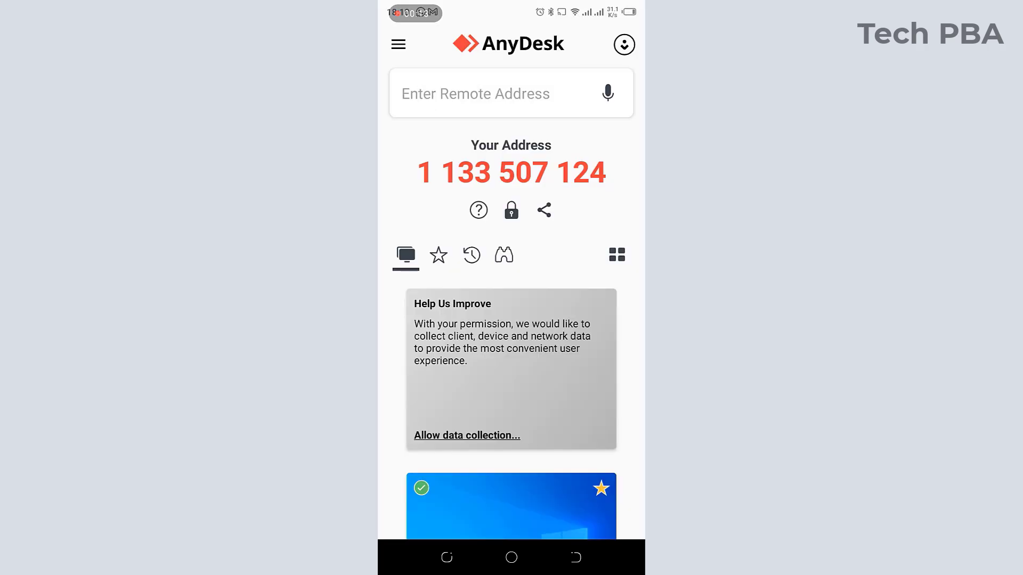
click(480, 94)
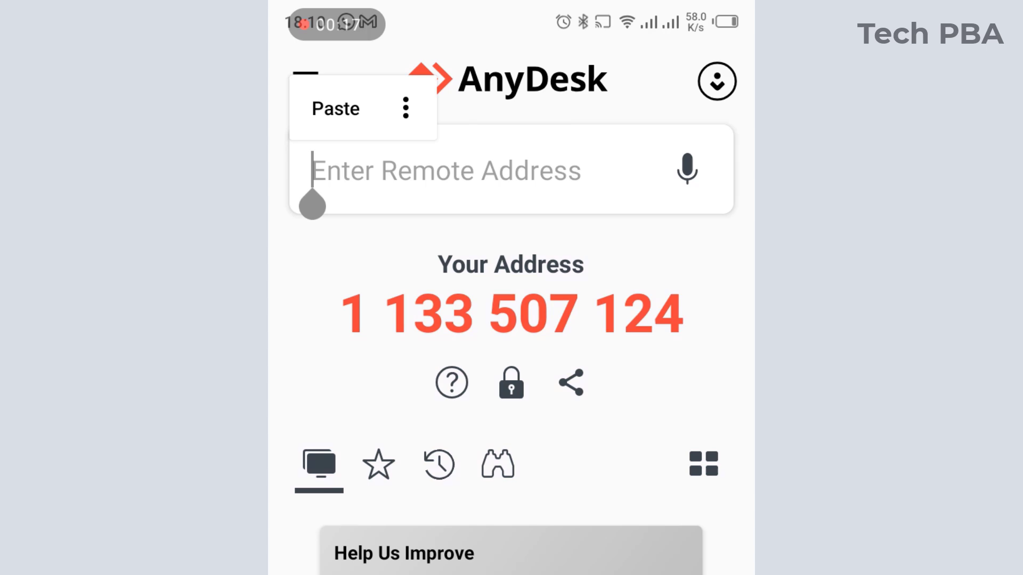
click(335, 109)
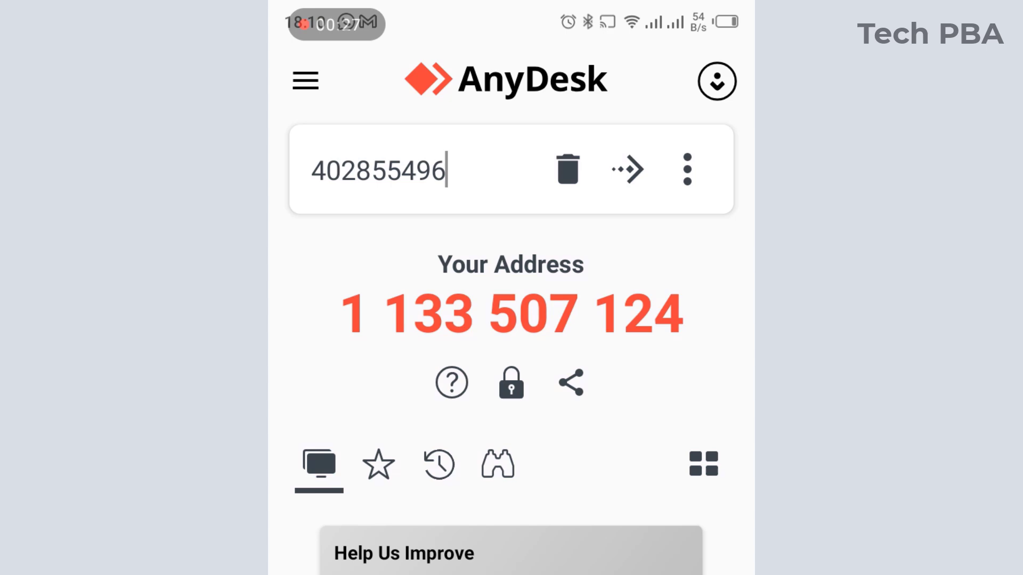
click(627, 169)
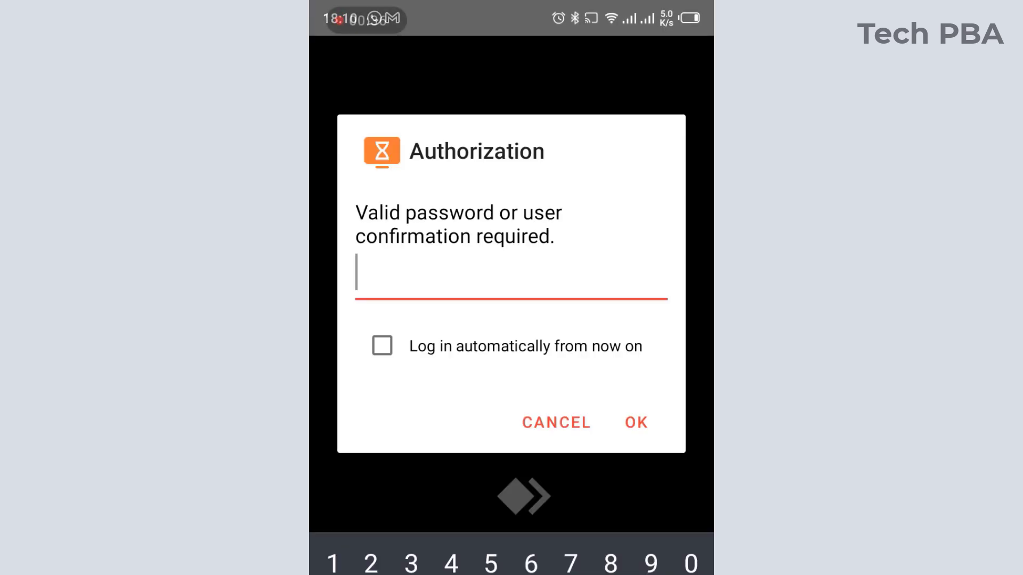
text(1)
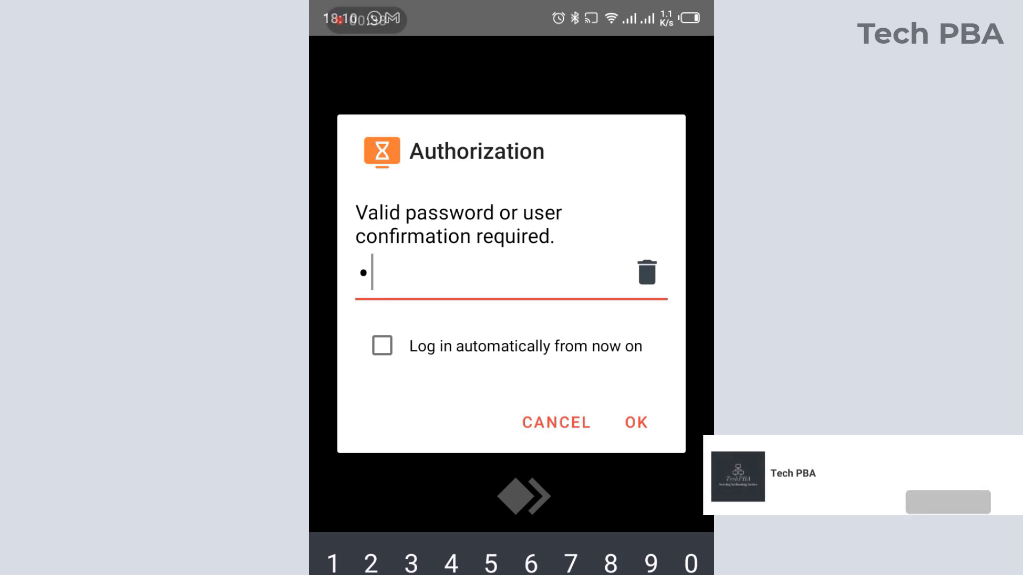
text(1)
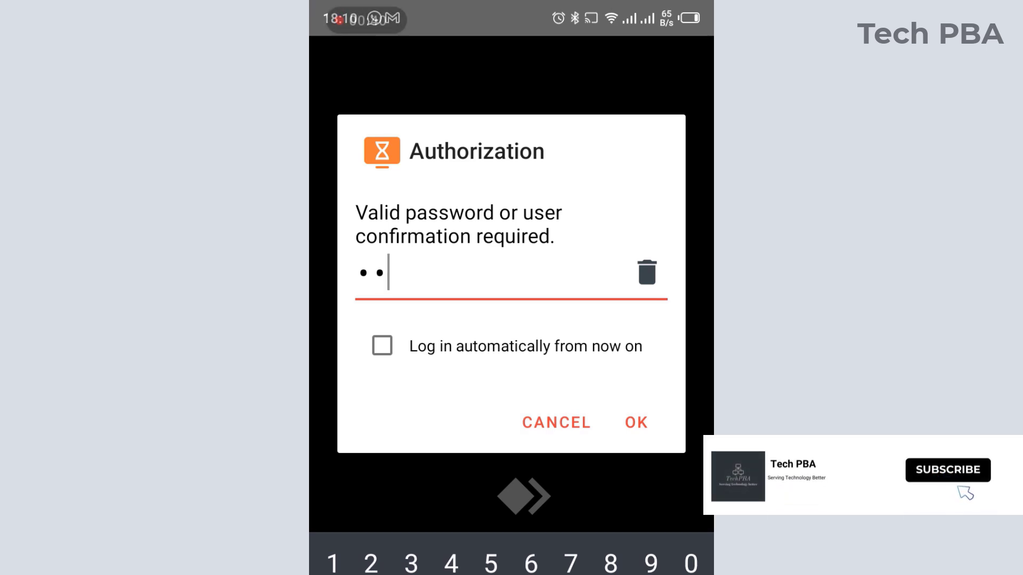
text(46)
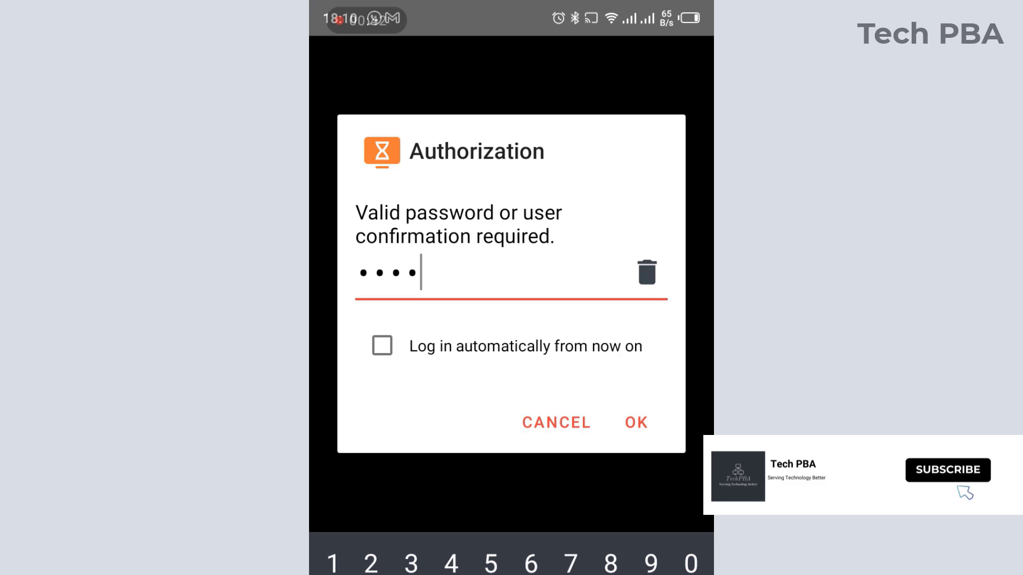
text(1)
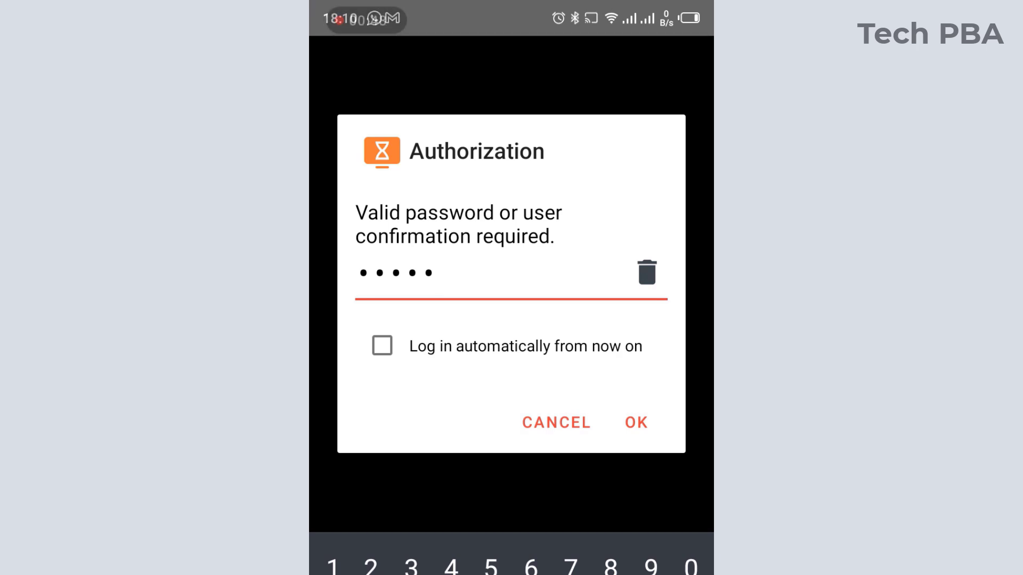
text(6)
text(89)
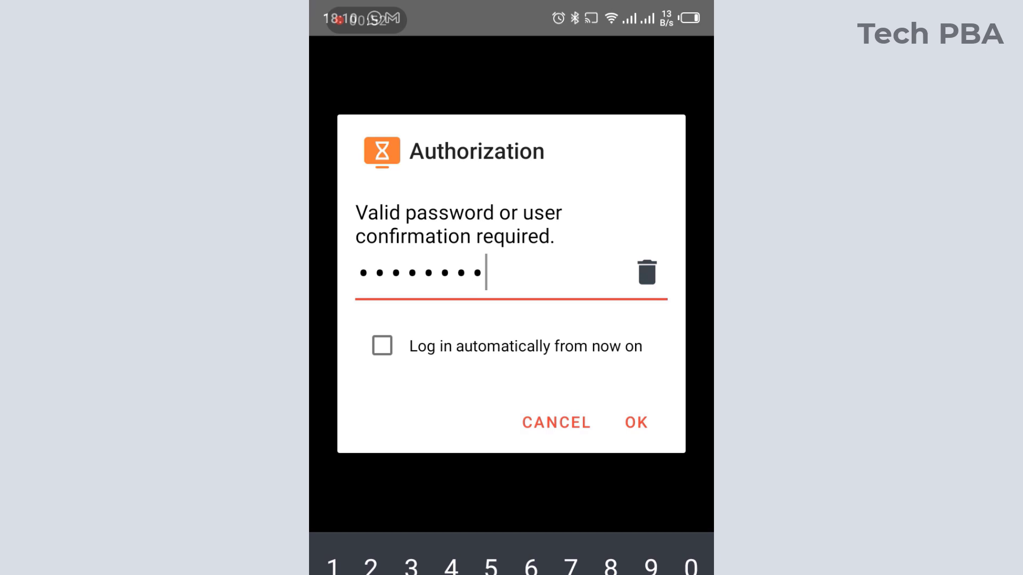